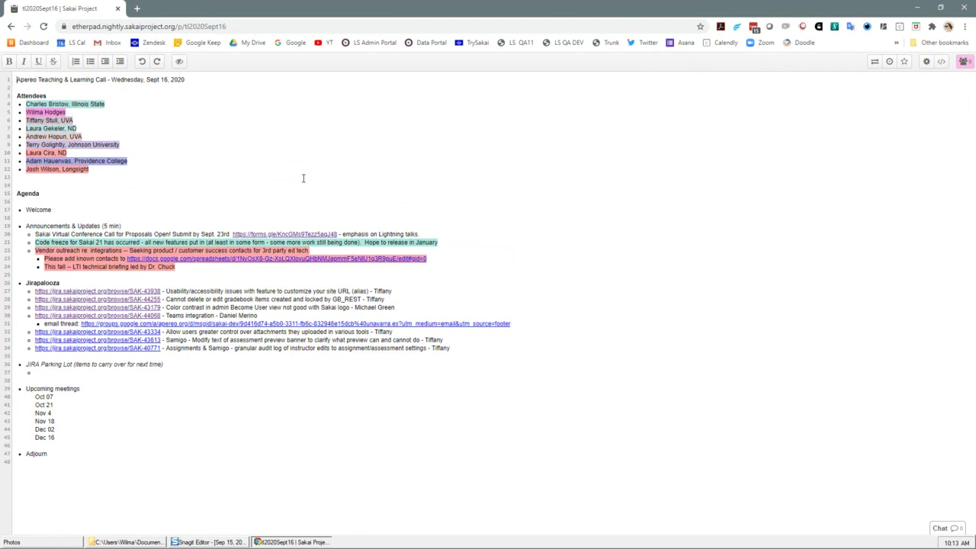
- Open the vendor contacts spreadsheet linked in the agenda and look through its columns and full product list
click(323, 261)
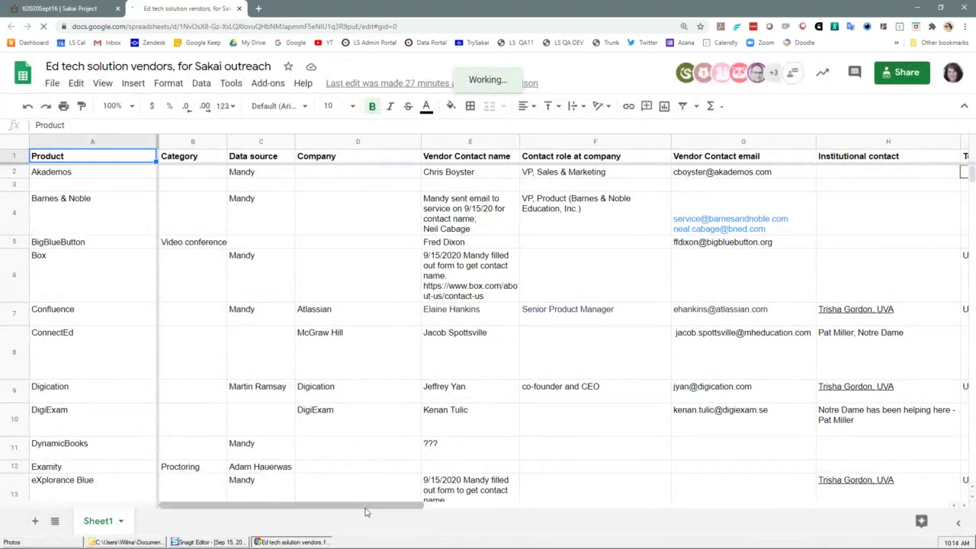
drag(364, 513, 575, 518)
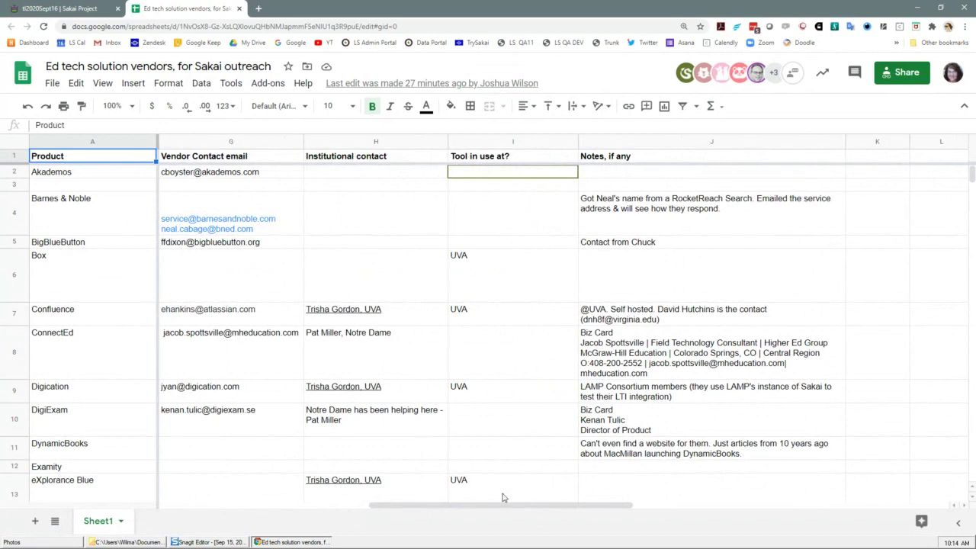
drag(505, 512, 255, 513)
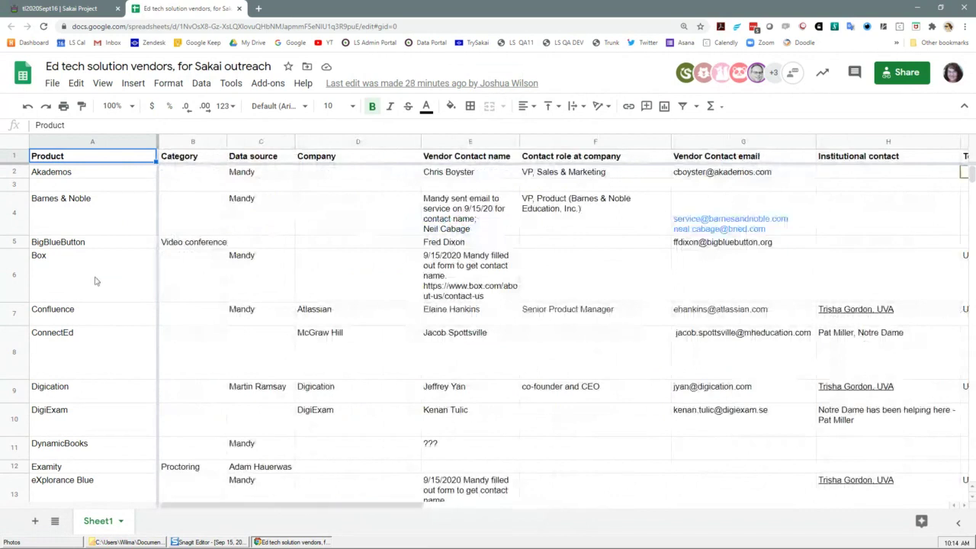
scroll(70, 315, down, 2)
scroll(71, 315, down, 6)
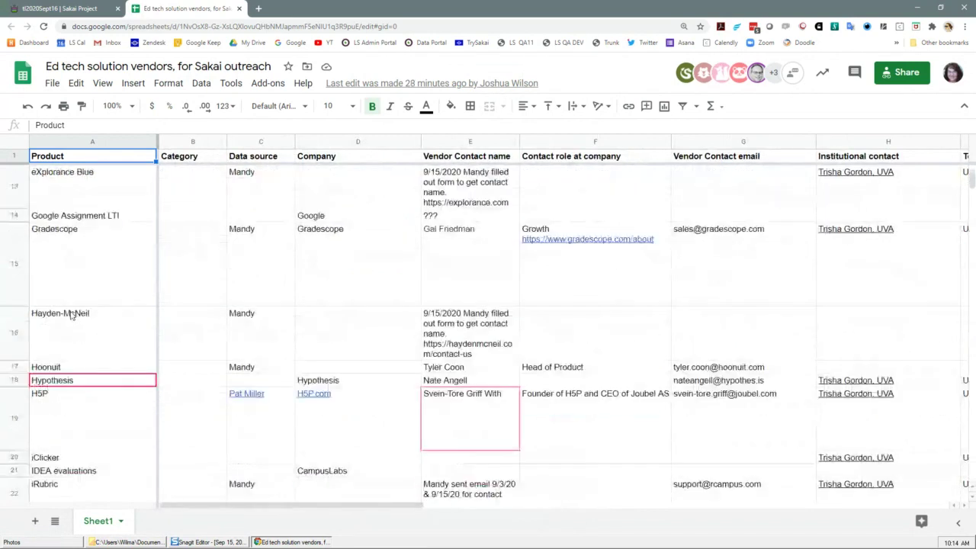
scroll(71, 315, down, 6)
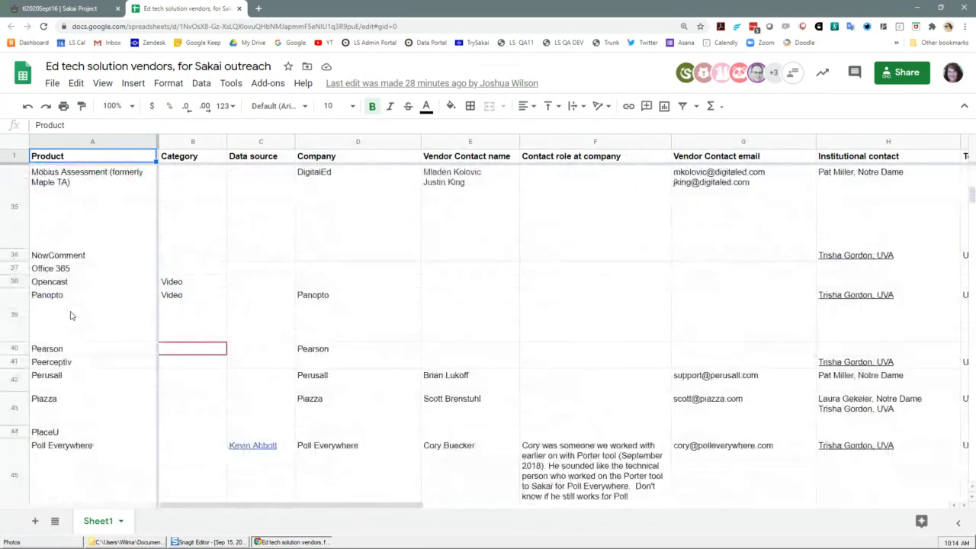
scroll(71, 315, down, 4)
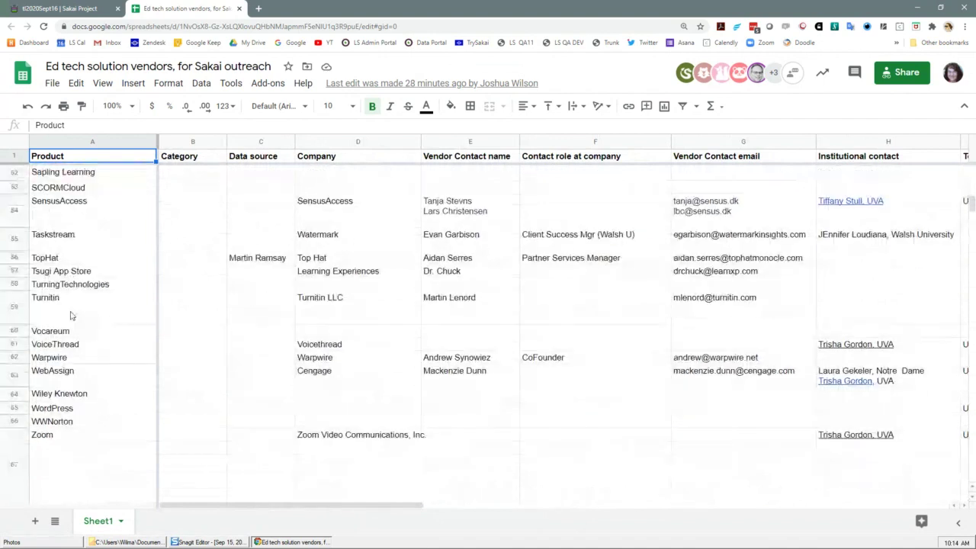
scroll(71, 315, down, 2)
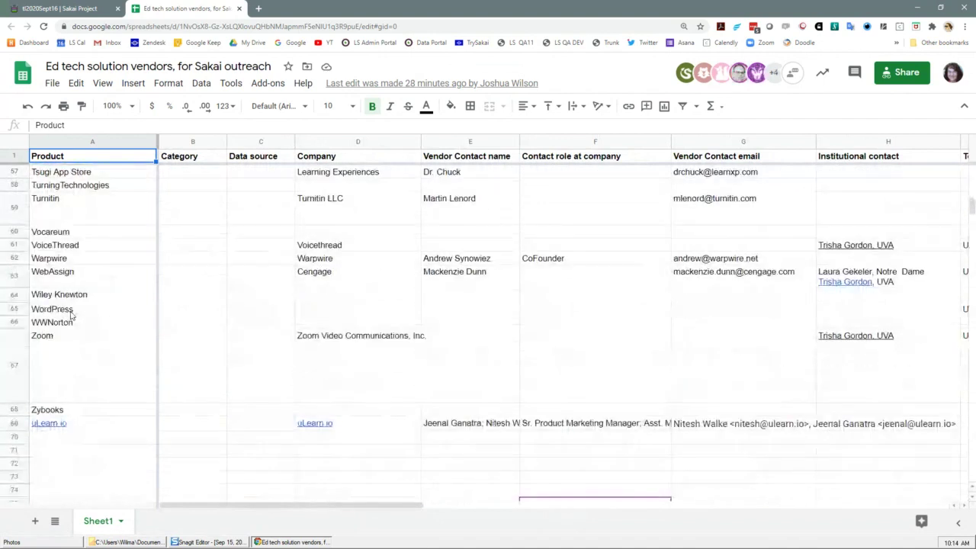
scroll(71, 314, up, 9)
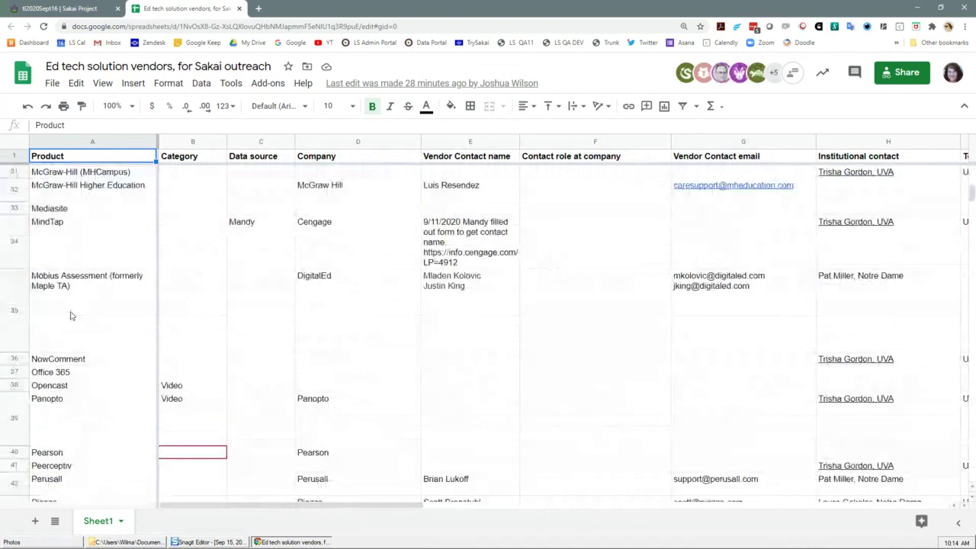
scroll(71, 315, up, 3)
scroll(71, 315, up, 3)
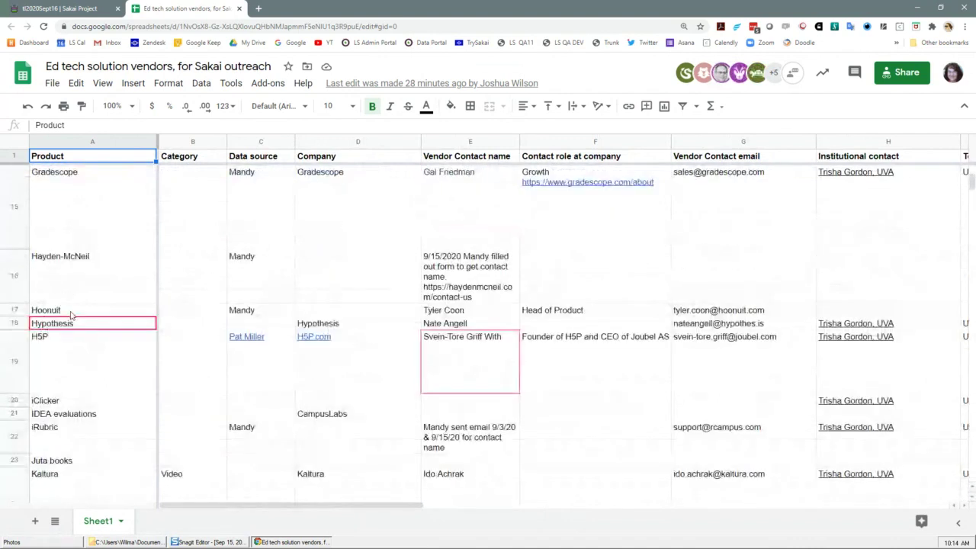
- Check the meeting agenda briefly, return to the vendor spreadsheet and review its institutional contact, tool usage and notes columns
click(109, 9)
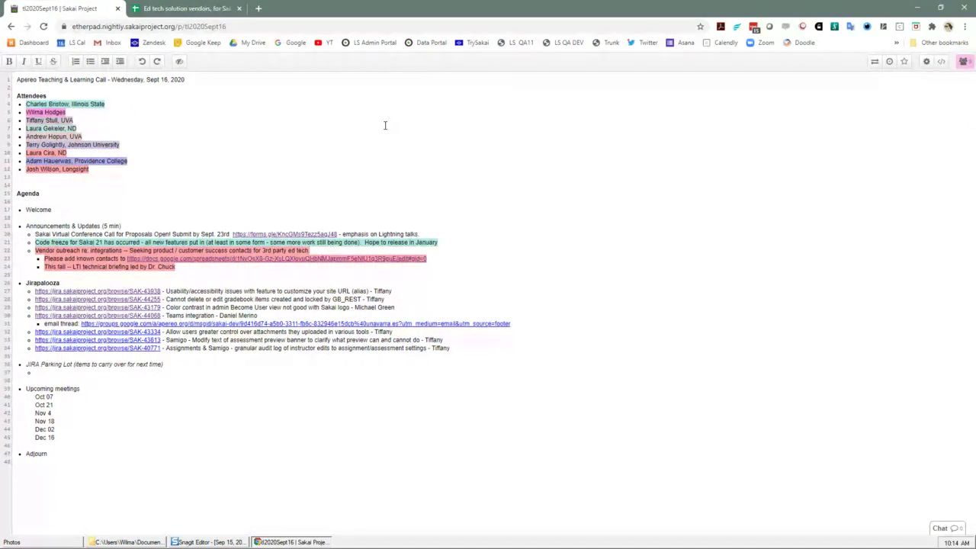
click(204, 7)
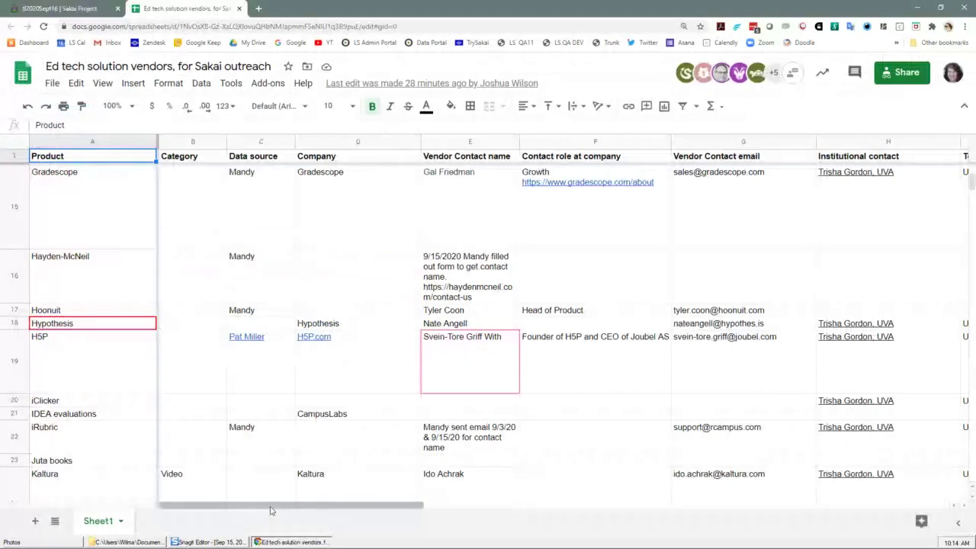
drag(270, 505, 500, 513)
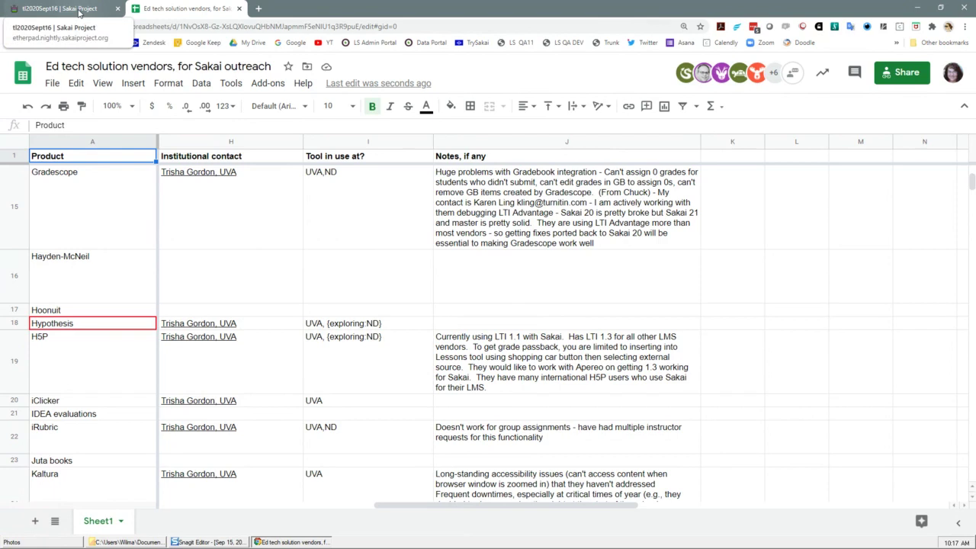
- Return to the meeting agenda, open issue SAK-43938 from the Jirapalooza list and reload its page
click(61, 9)
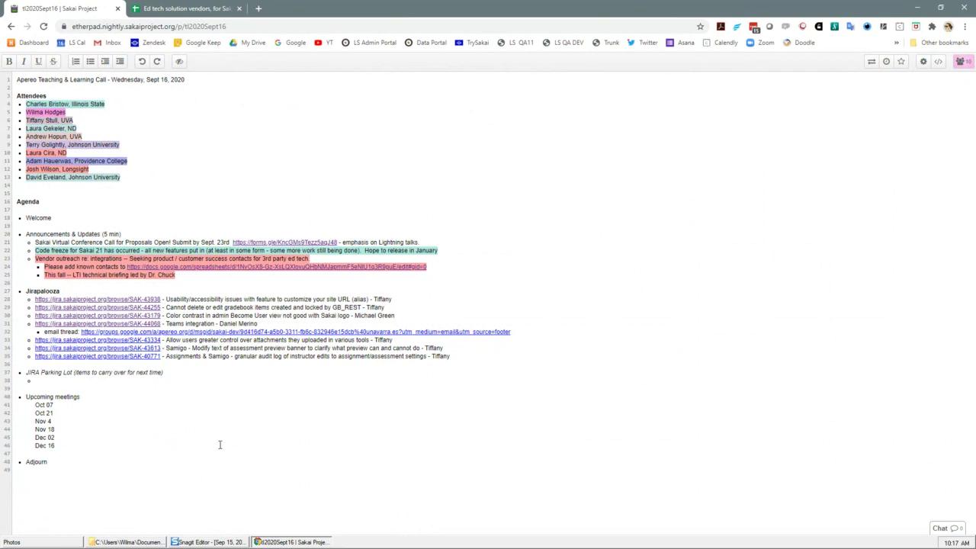
click(113, 302)
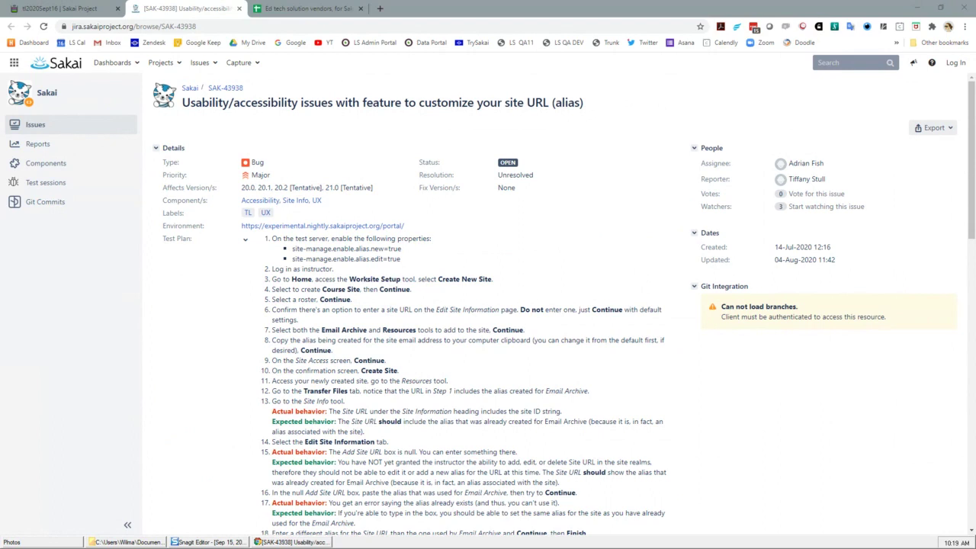
click(44, 27)
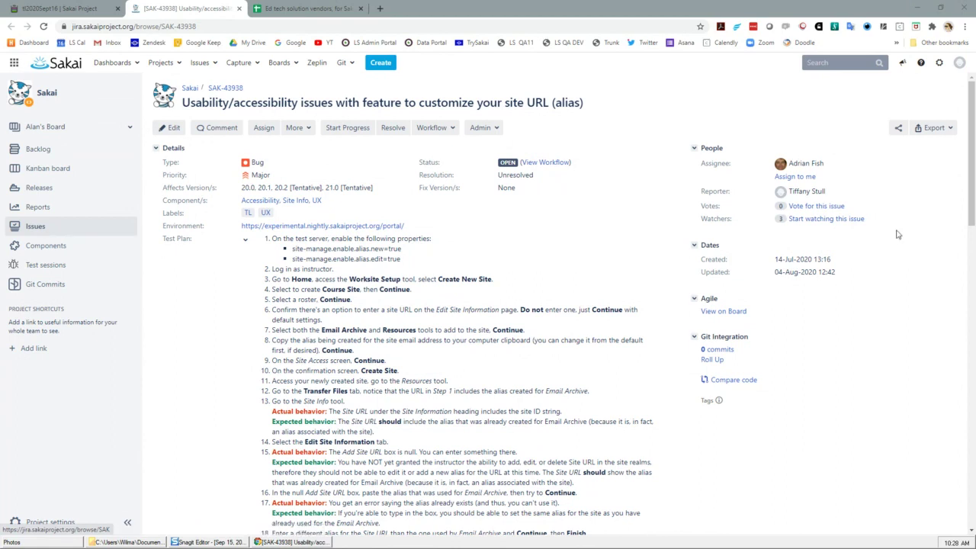
- Draft the comment "T&L discussed this on 9/16/2020 and the consensus was that there should only be one alias per site. However, the alias should"
scroll(897, 234, down, 2)
scroll(972, 207, down, 3)
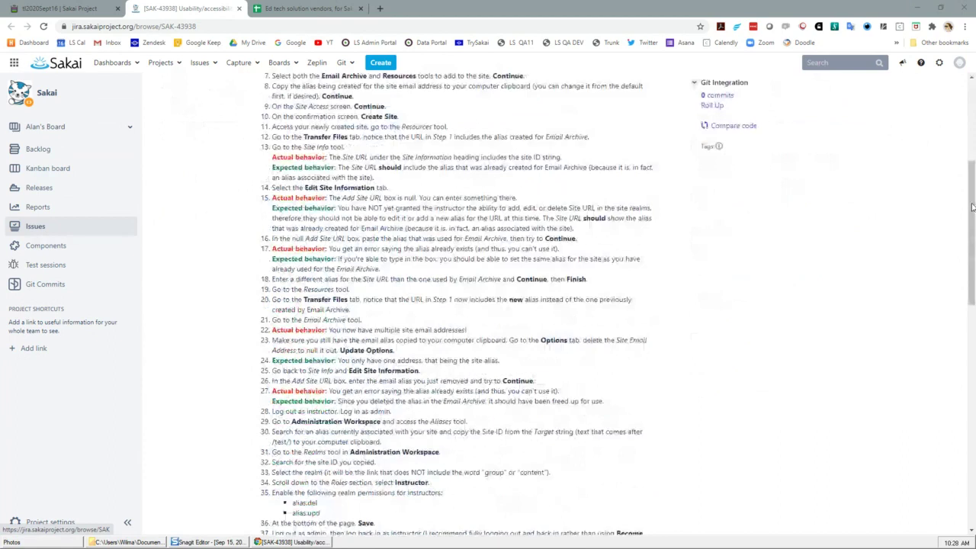
drag(972, 208, 972, 424)
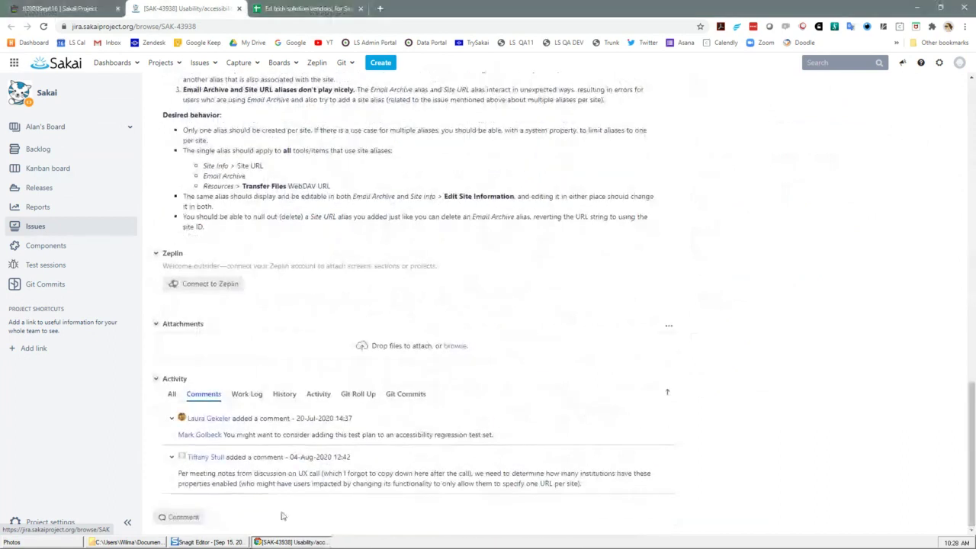
click(183, 518)
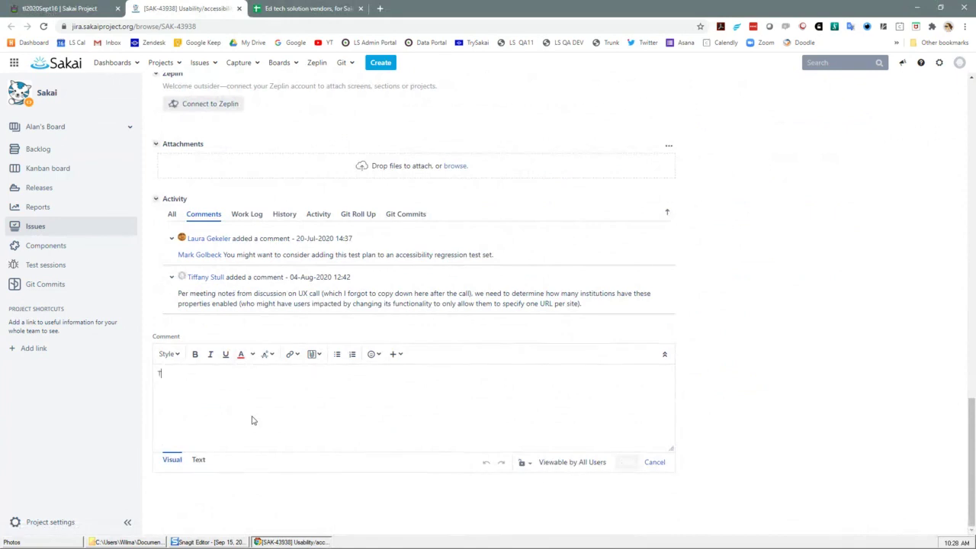
text(T&L discussed this on )
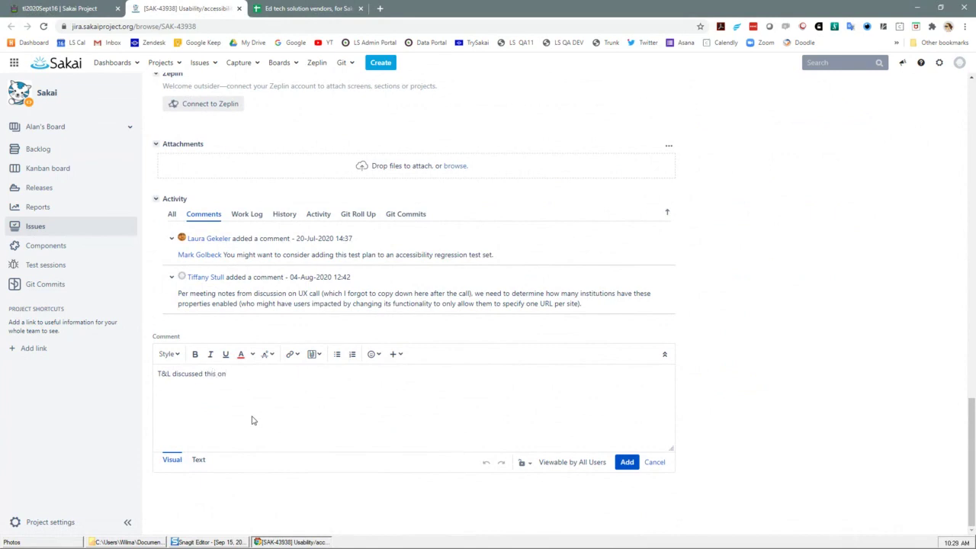
text(9/16/2020 and the consensus was that the)
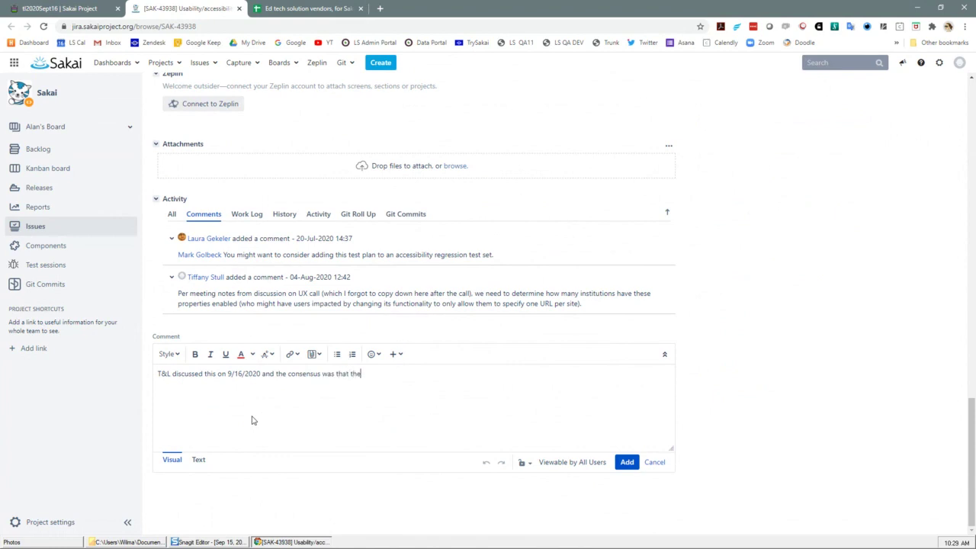
text(re should only be one alias per site)
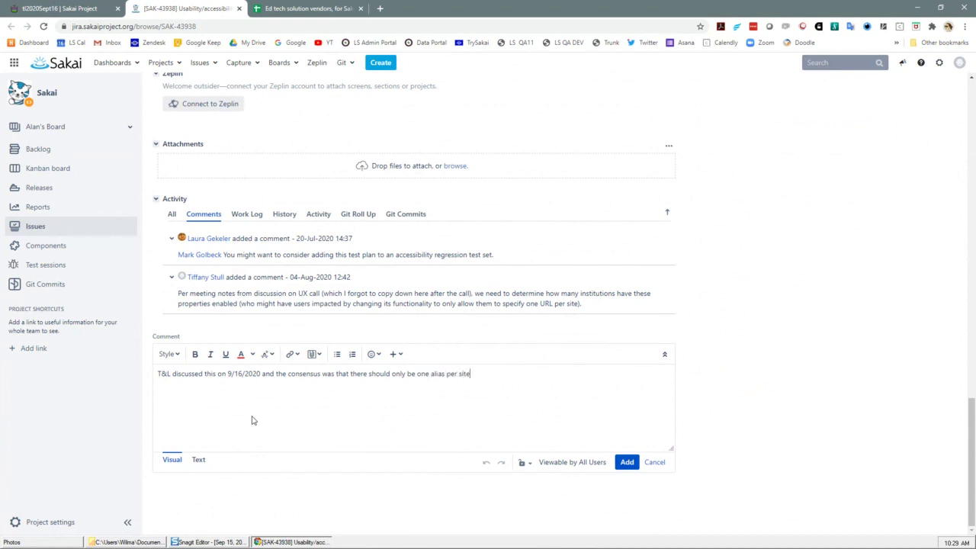
text(. However, the alias shoudl)
key(BackSpace)
key(BackSpace)
text(ld)
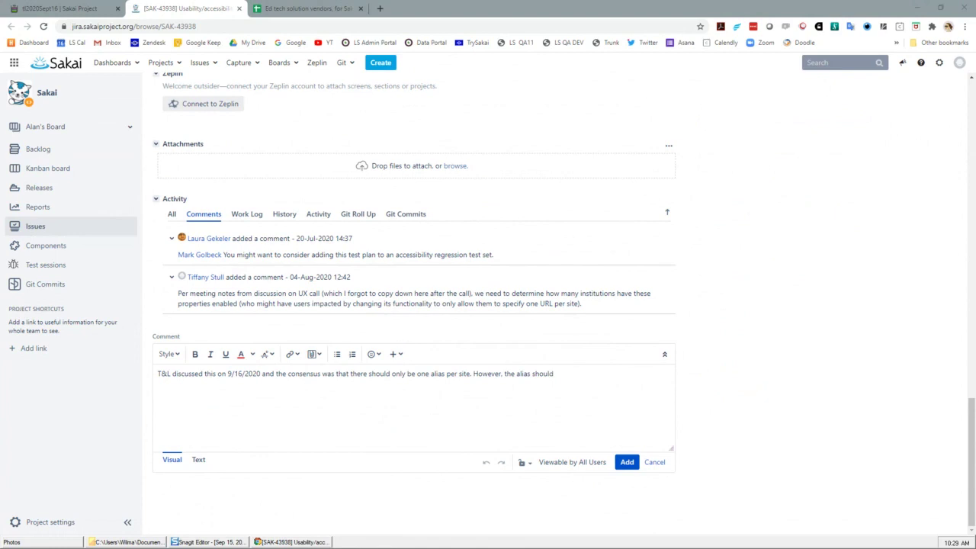
click(190, 10)
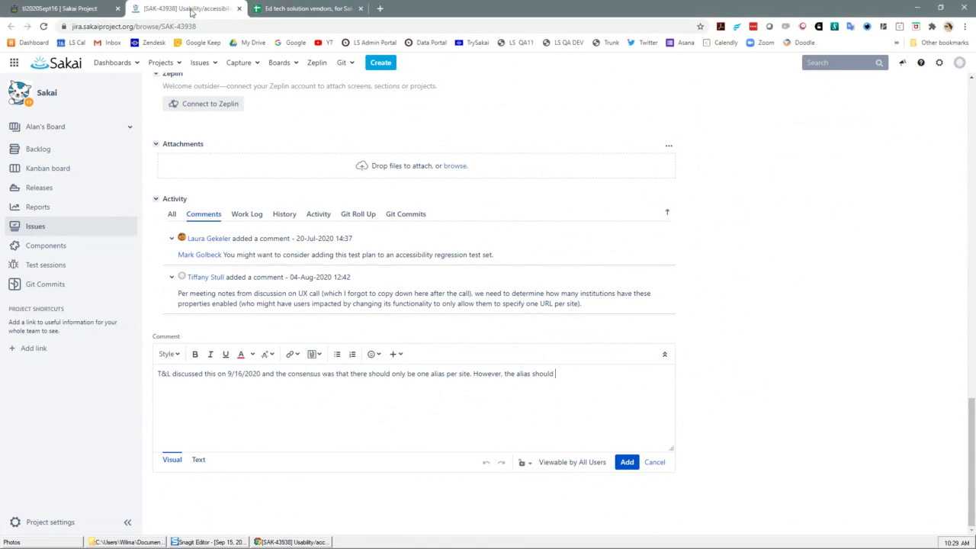
click(238, 9)
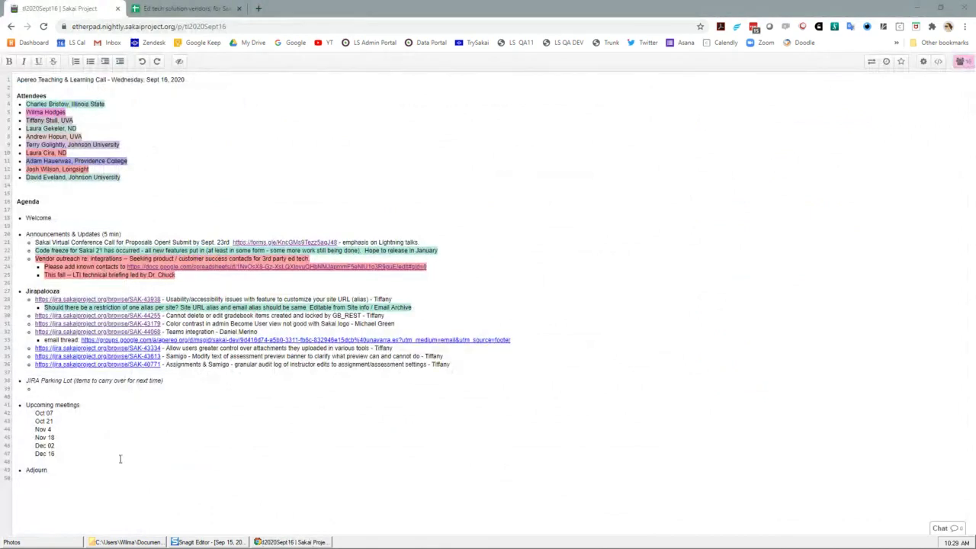
- Open issue SAK-44255 from the agenda and add the label TLReviewed to it
click(126, 317)
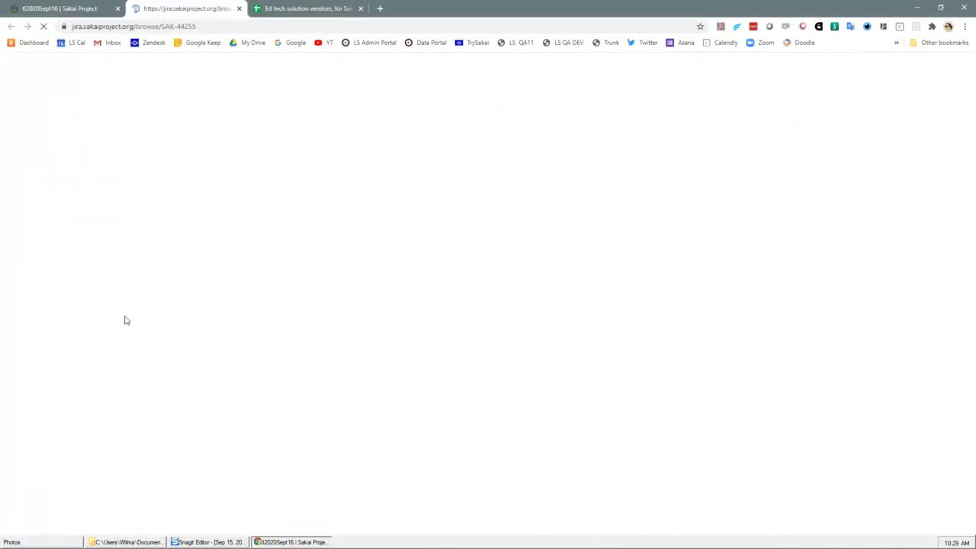
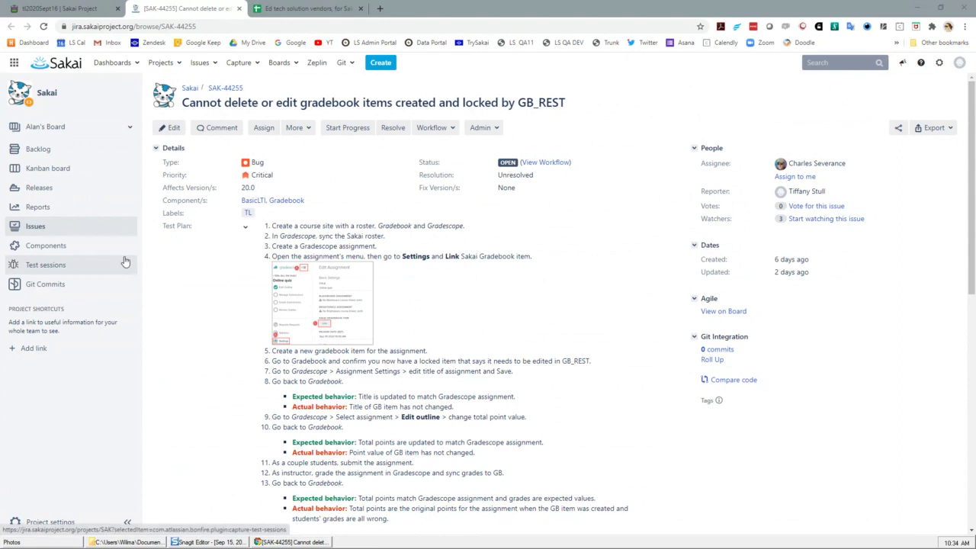
click(268, 213)
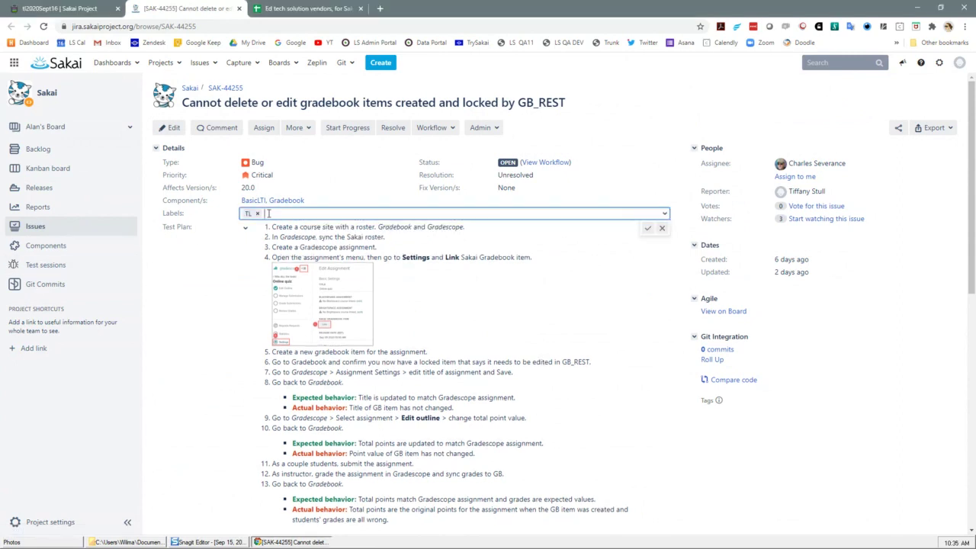
text(TLR)
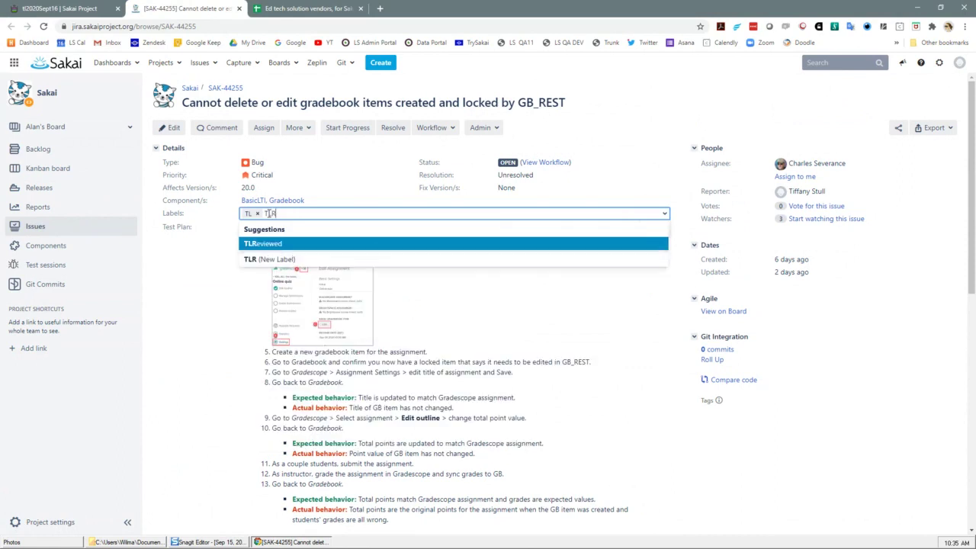
click(269, 244)
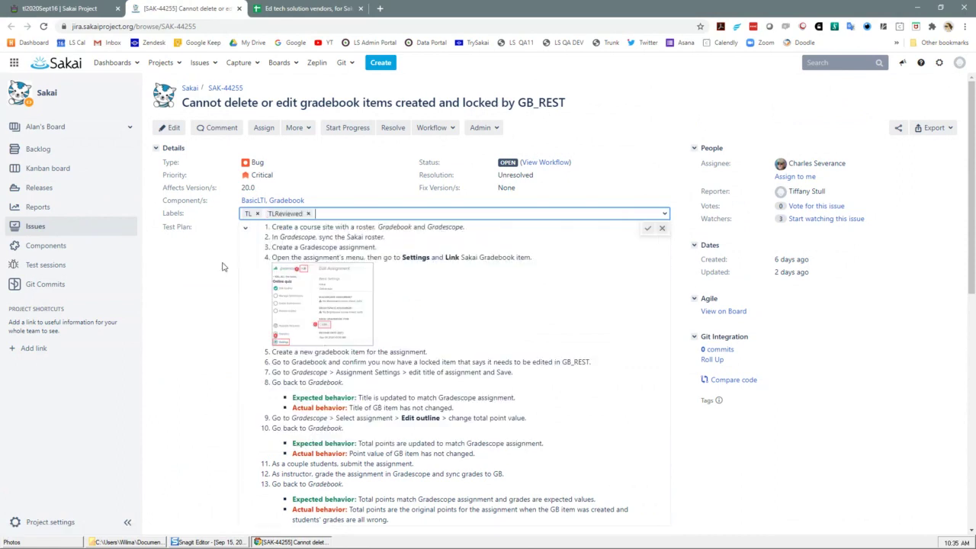
click(647, 228)
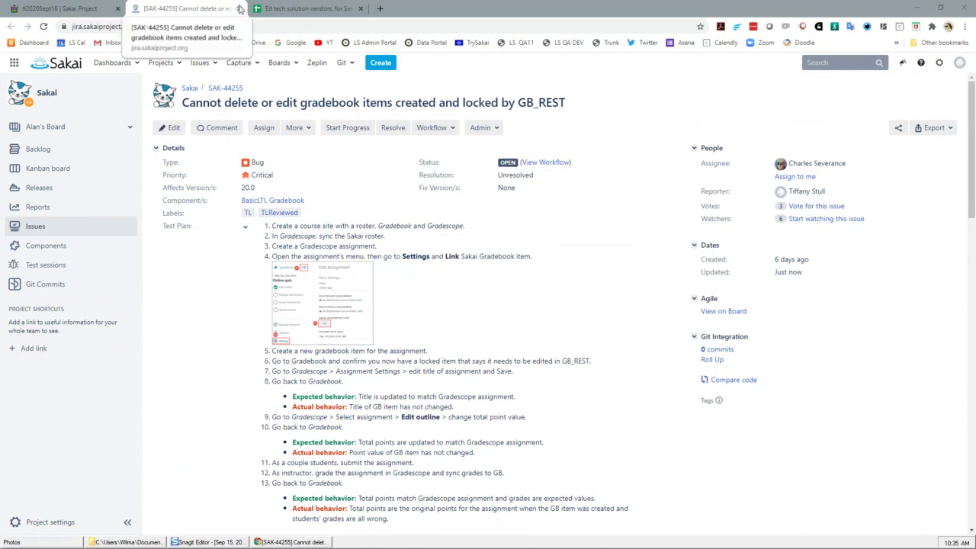
- Close SAK-44255, open issue SAK-43179 from the agenda and examine its poor-contrast.png attachment
click(239, 8)
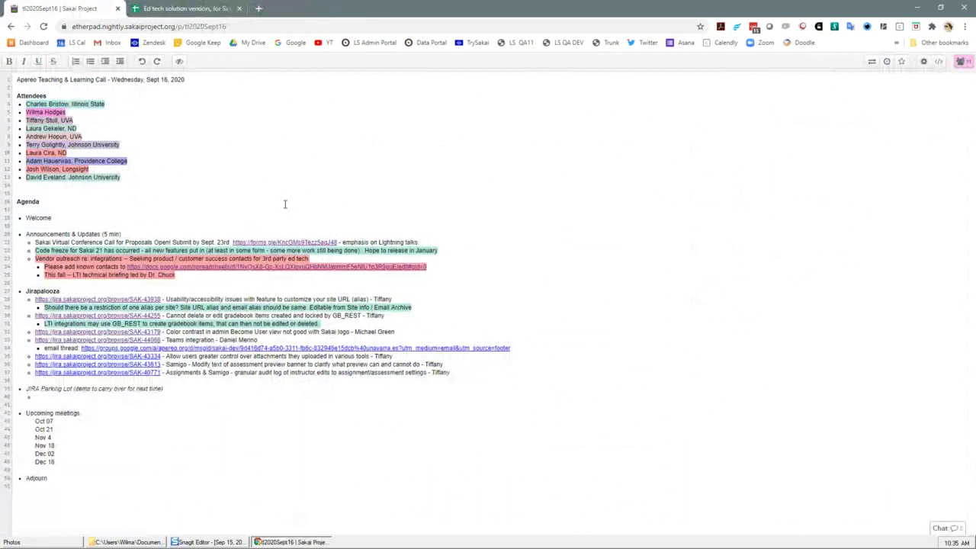
click(115, 333)
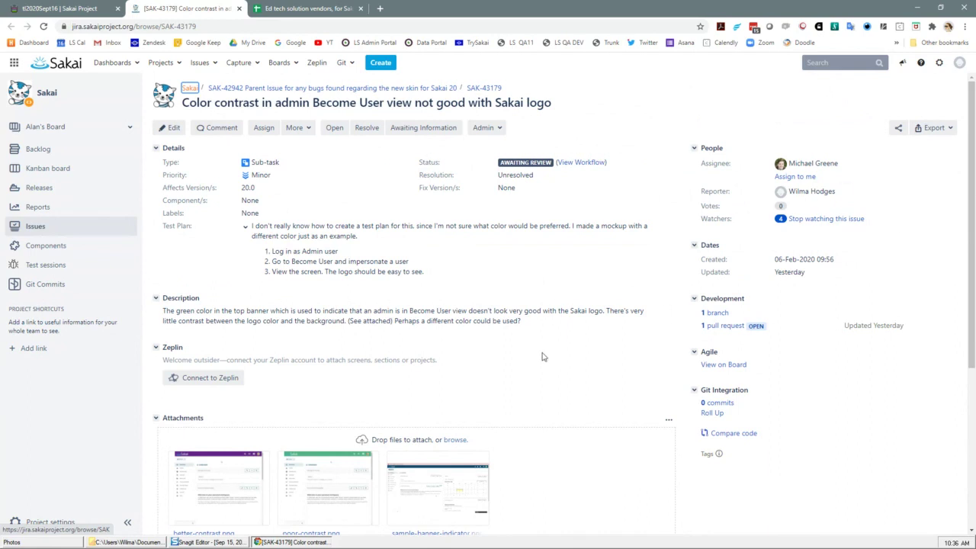
click(330, 489)
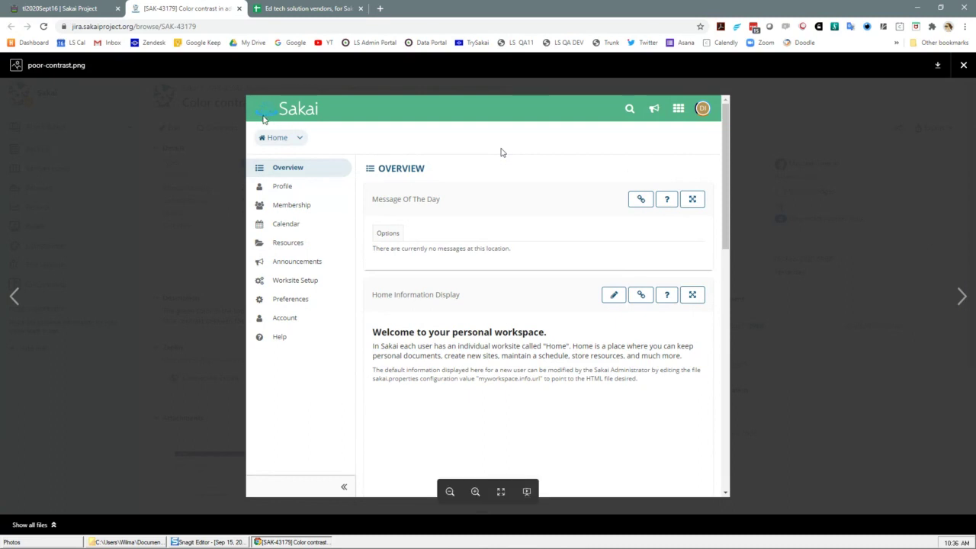
click(964, 65)
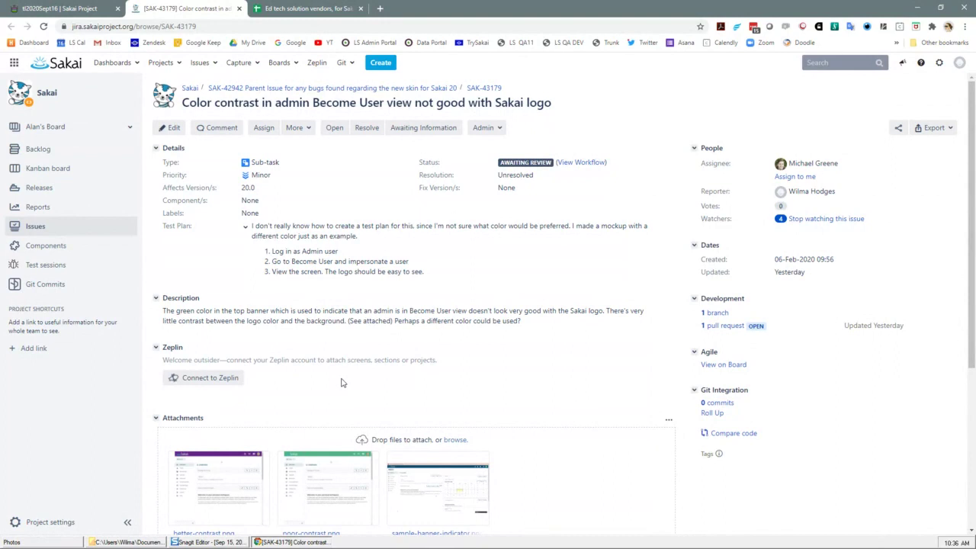
scroll(570, 351, down, 1)
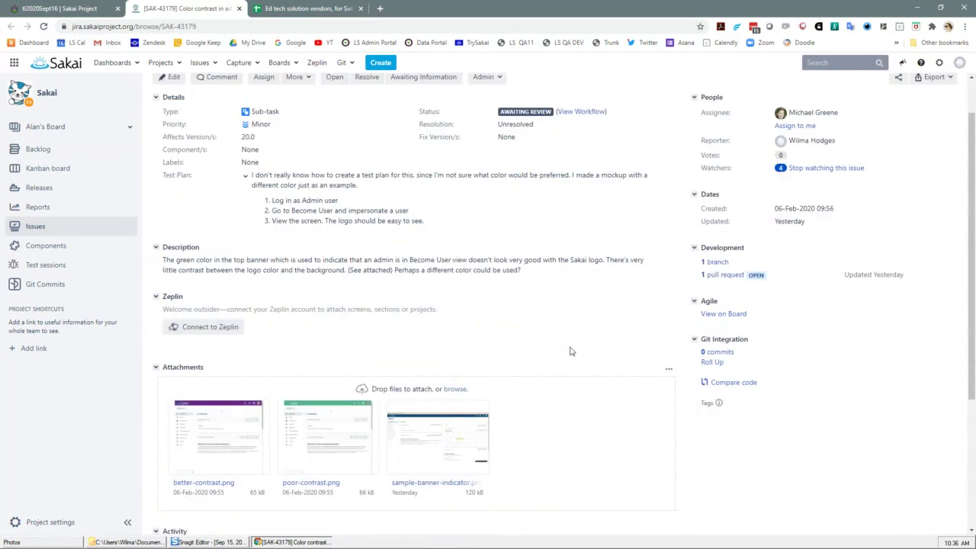
- Read the description and comments of SAK-43179 and examine its sample-banner-indicator.png attachment, closing the preview when done
scroll(571, 351, down, 3)
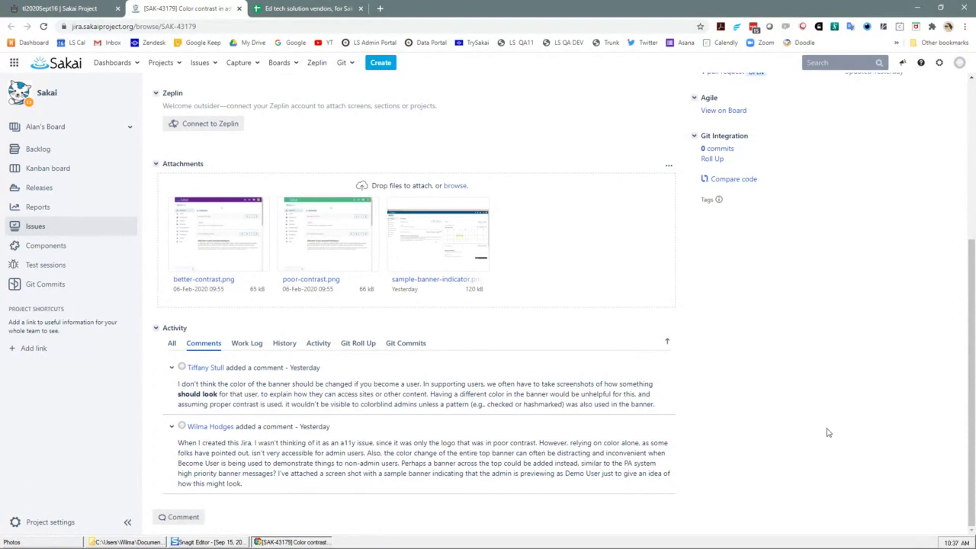
scroll(822, 426, up, 2)
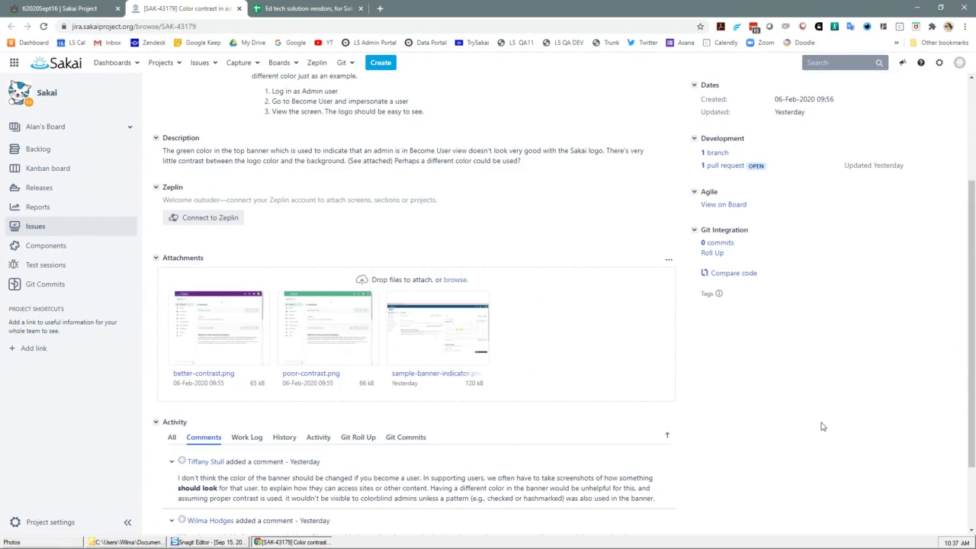
scroll(712, 407, up, 1)
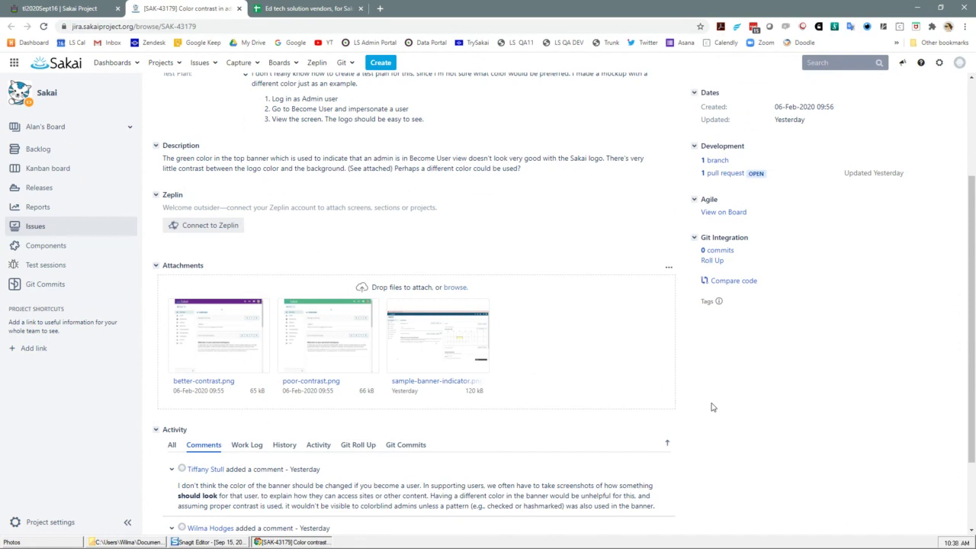
scroll(712, 407, down, 1)
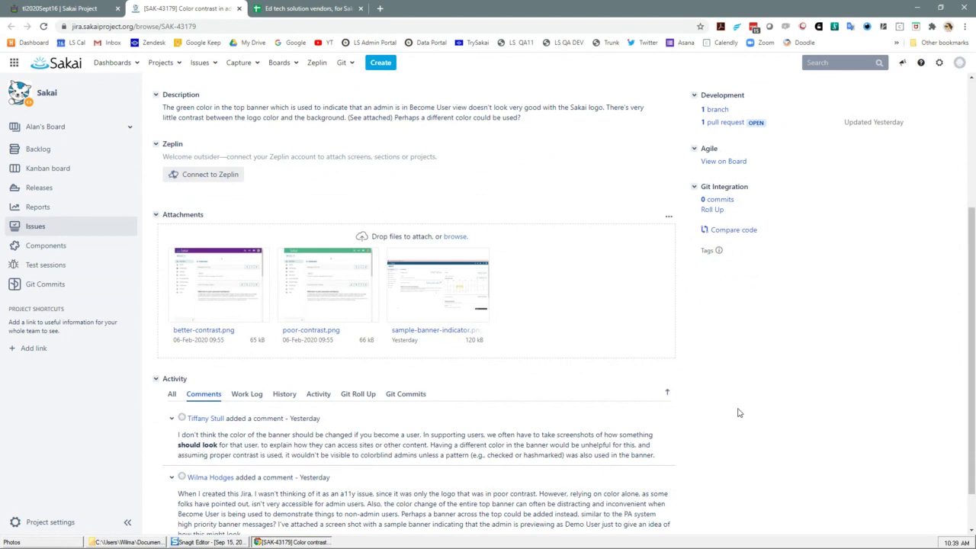
click(440, 287)
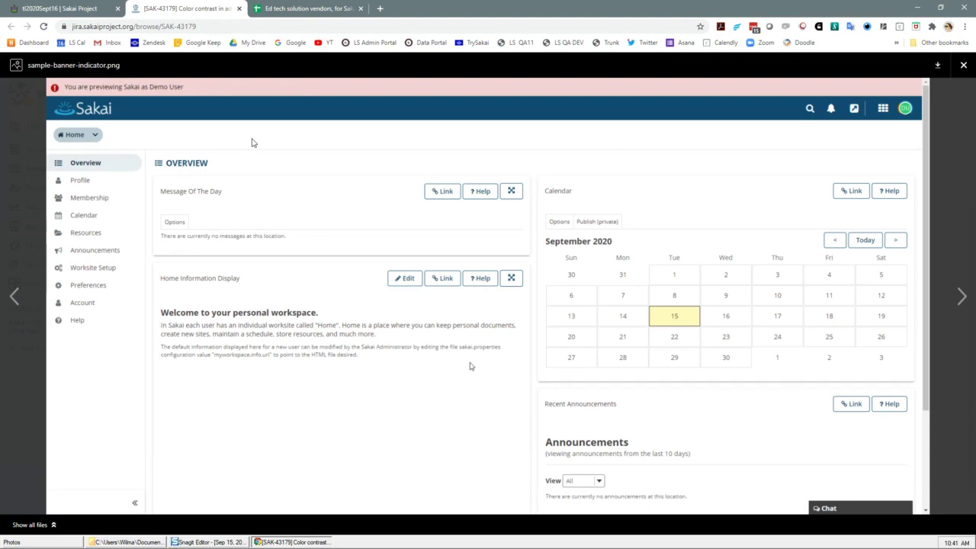
click(964, 67)
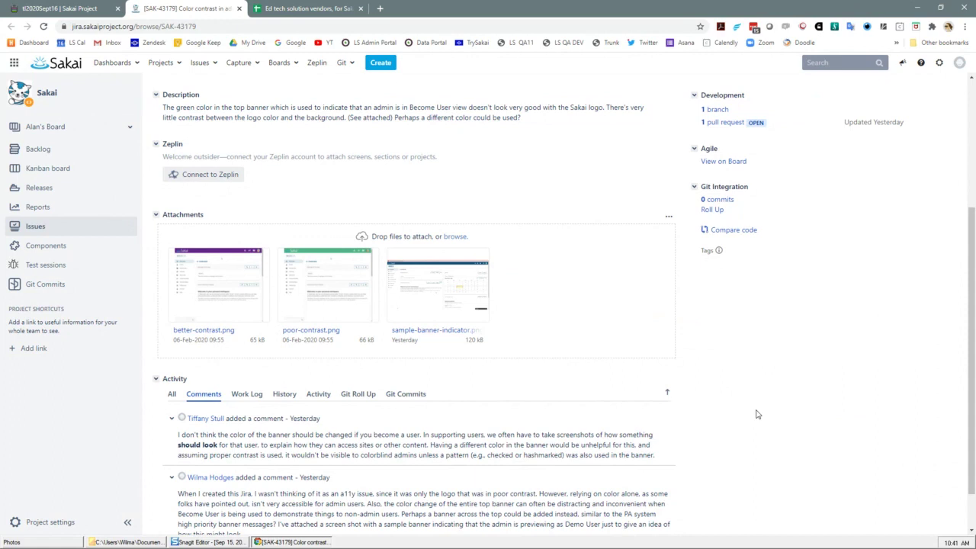
scroll(757, 414, up, 1)
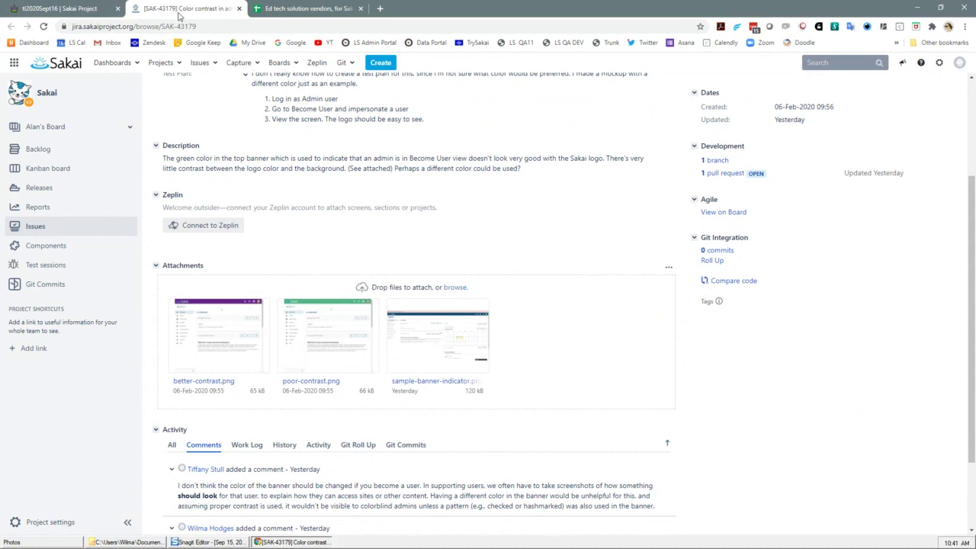
- Reorder the SAK-43179 browser tab behind the vendor spreadsheet and detach it from the window, with the issue scrolled to its details
drag(177, 7, 289, 5)
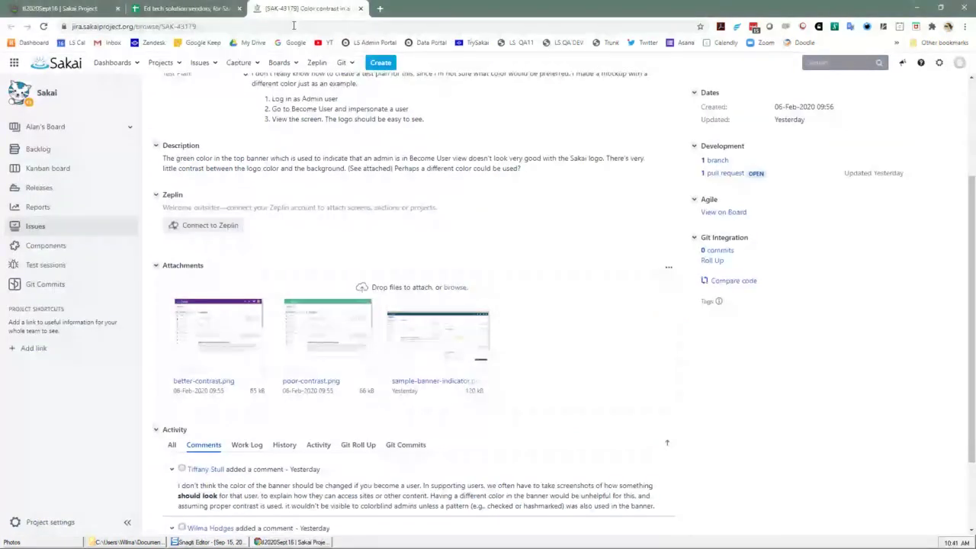
scroll(757, 435, up, 2)
click(743, 433)
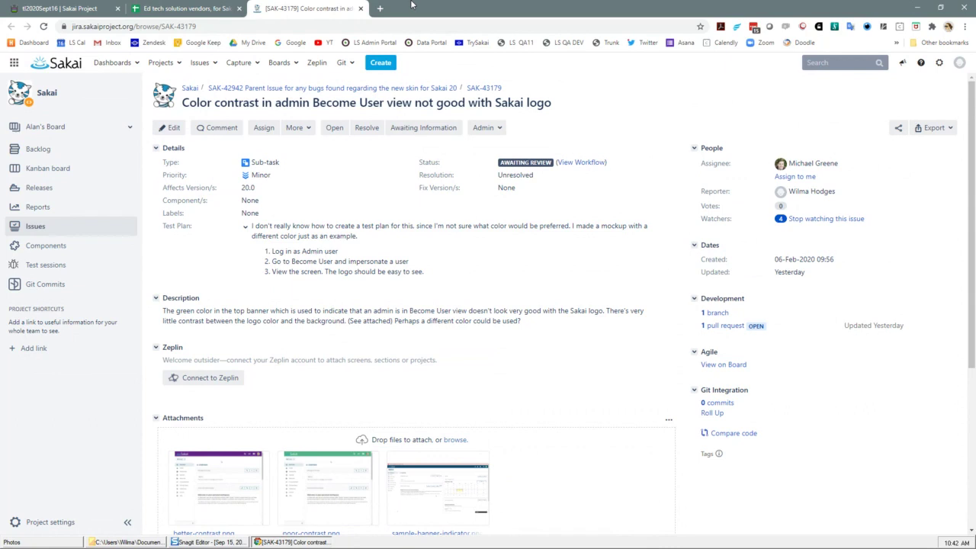
drag(329, 8, 2, 31)
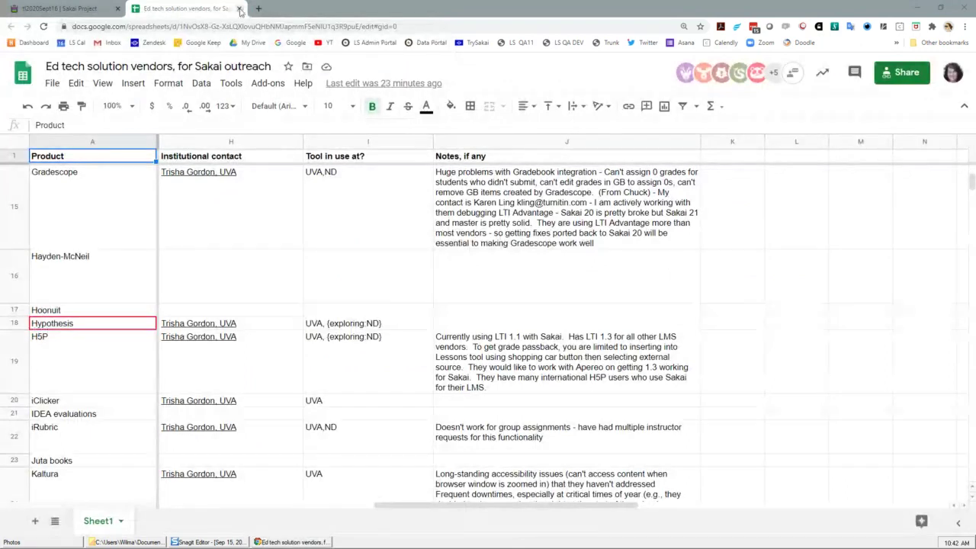
- Close the vendor outreach spreadsheet and open issue SAK-44068 from the Jirapalooza list in the meeting agenda
click(76, 9)
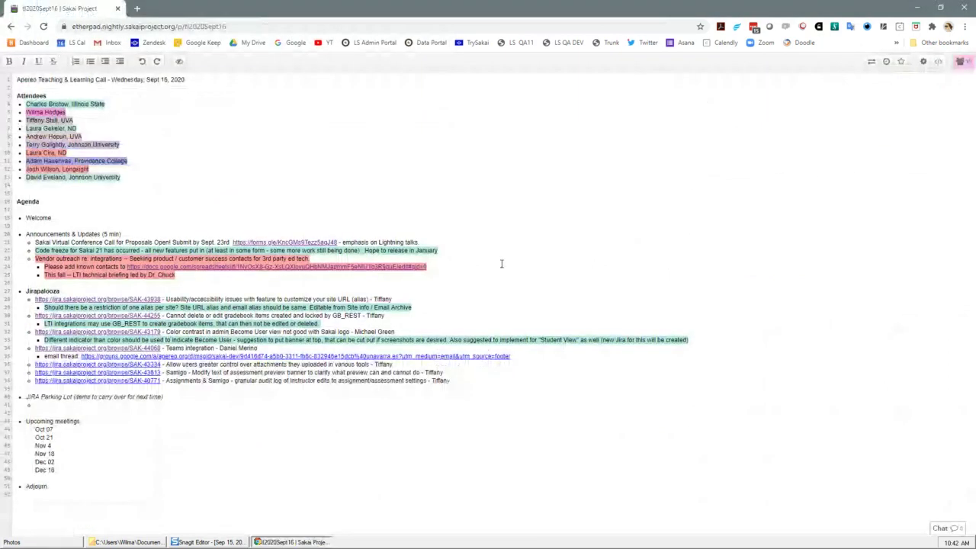
click(133, 351)
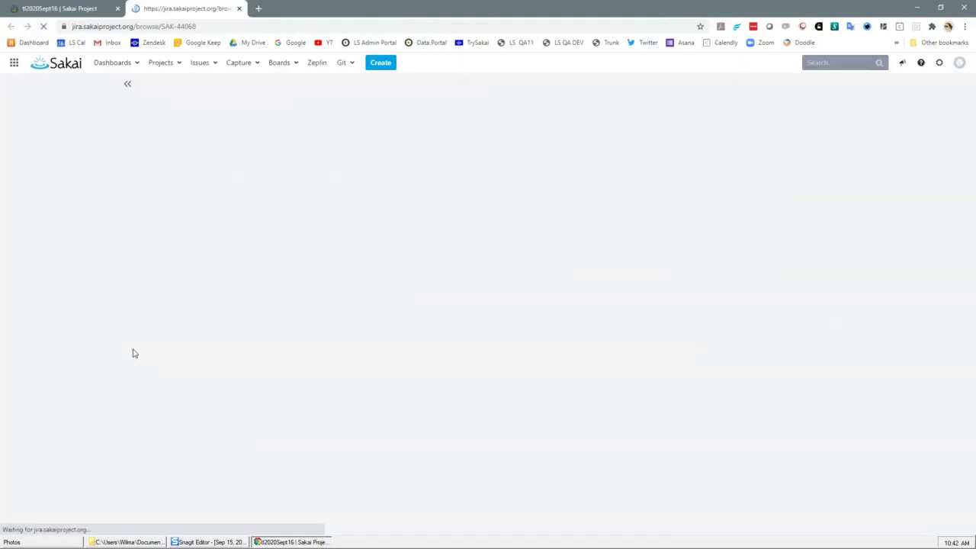